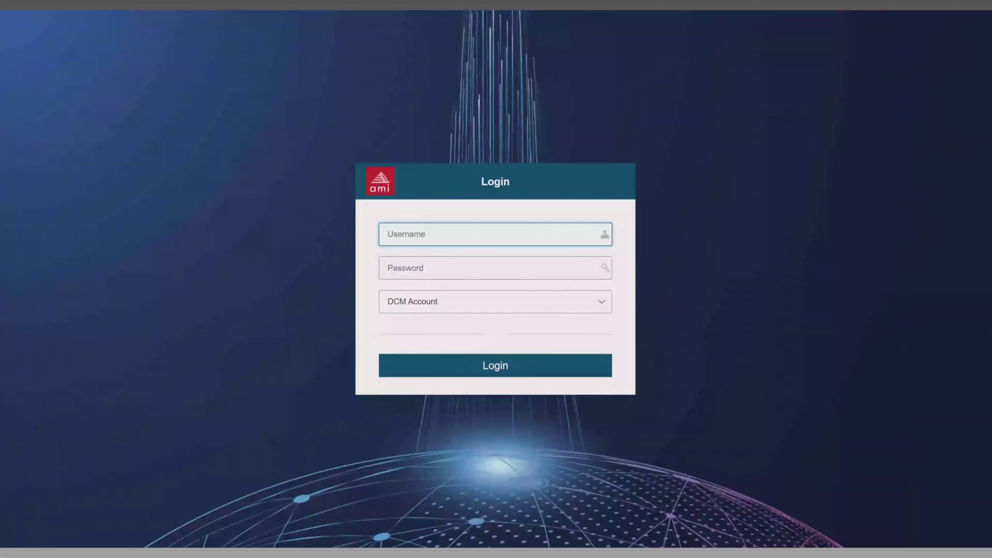
# Step: Log in to the DCM account with the user name dcmadmin and the account password
pyautogui.write('dcmadmin')
pyautogui.press('Tab')
pyautogui.hotkey('ctrl', 'v')
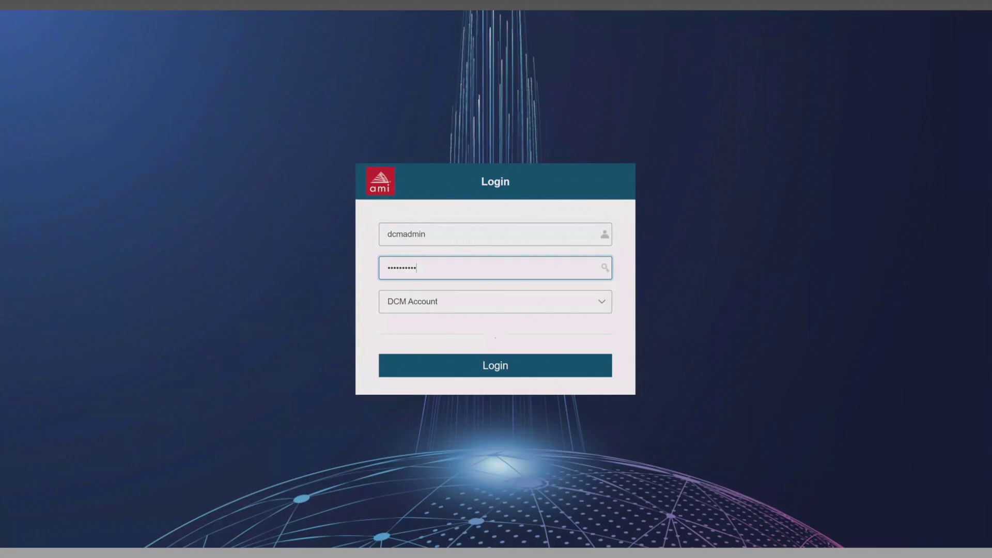
pyautogui.click(566, 368)
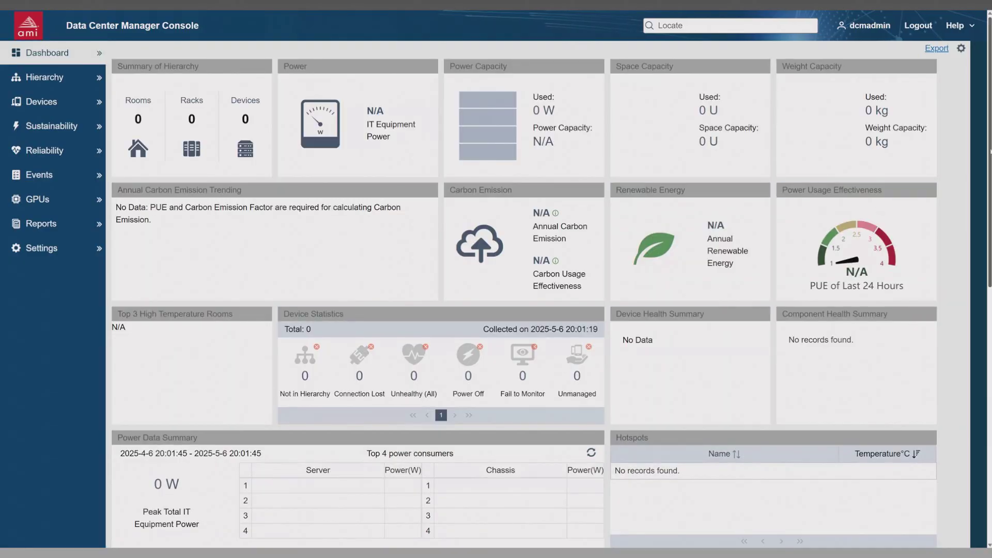
# Step: Start adding a new device named "server 1" with the device type Server
pyautogui.moveTo(990, 149); pyautogui.dragTo(991, 281)
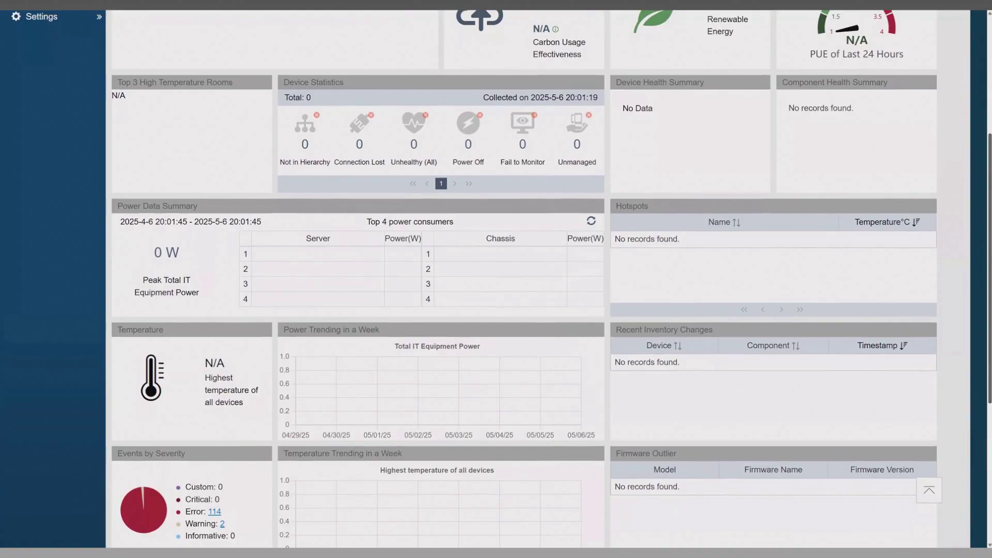
pyautogui.moveTo(991, 261); pyautogui.dragTo(991, 150)
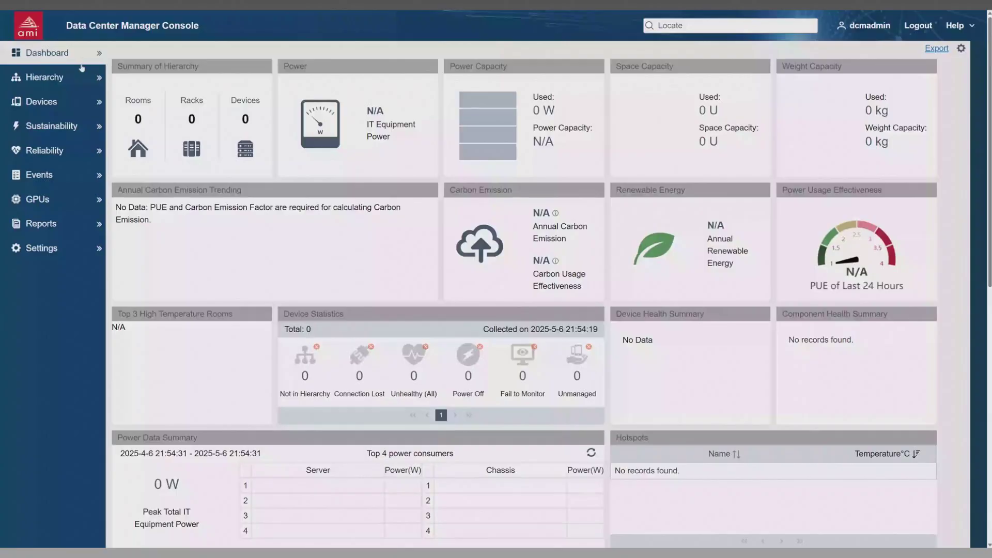
pyautogui.click(83, 103)
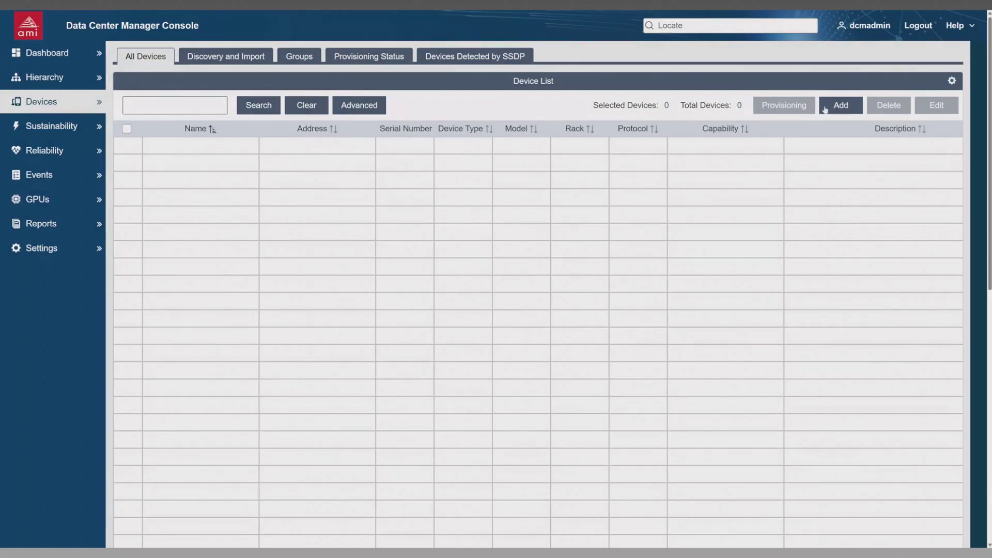
pyautogui.click(841, 105)
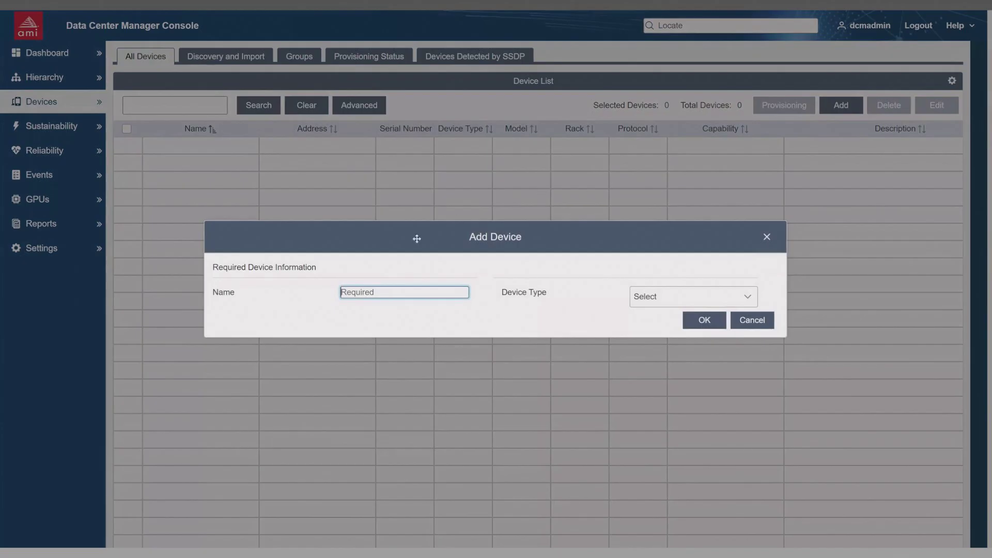
pyautogui.write('server 1')
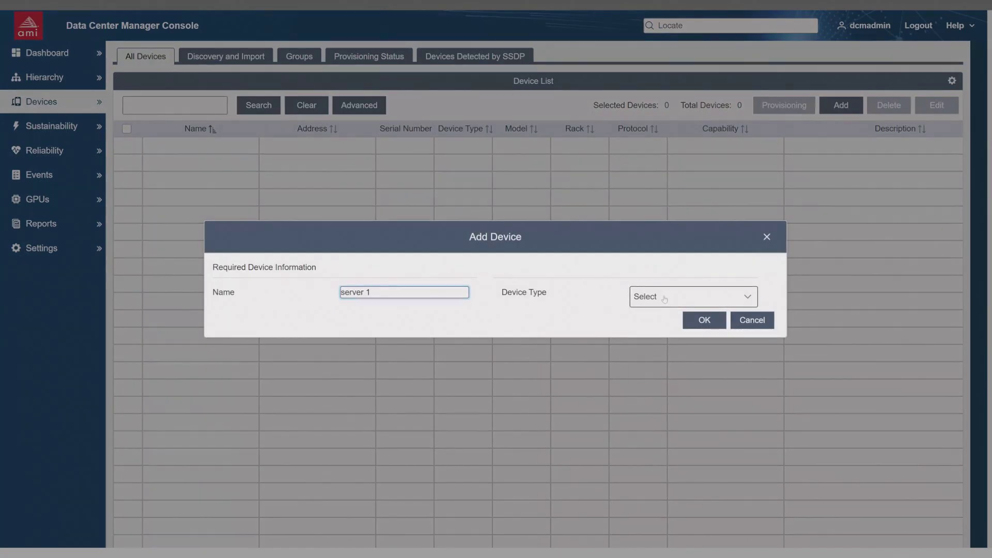
pyautogui.click(665, 298)
pyautogui.click(667, 336)
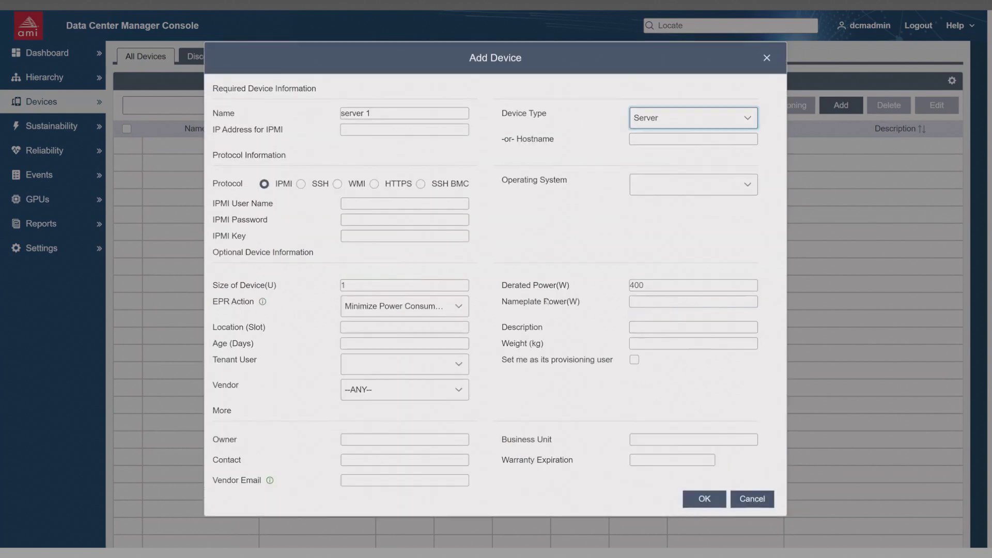
# Step: Set the new server's IP address for IPMI to 172.31.16.42 and choose the IPMI protocol
pyautogui.click(372, 130)
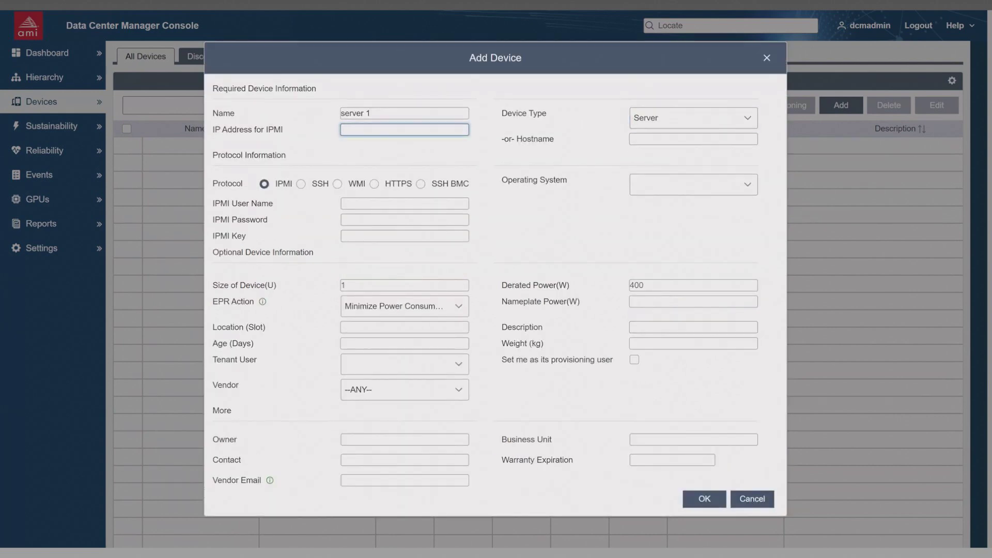
pyautogui.write('172.31.16.42')
pyautogui.click(265, 185)
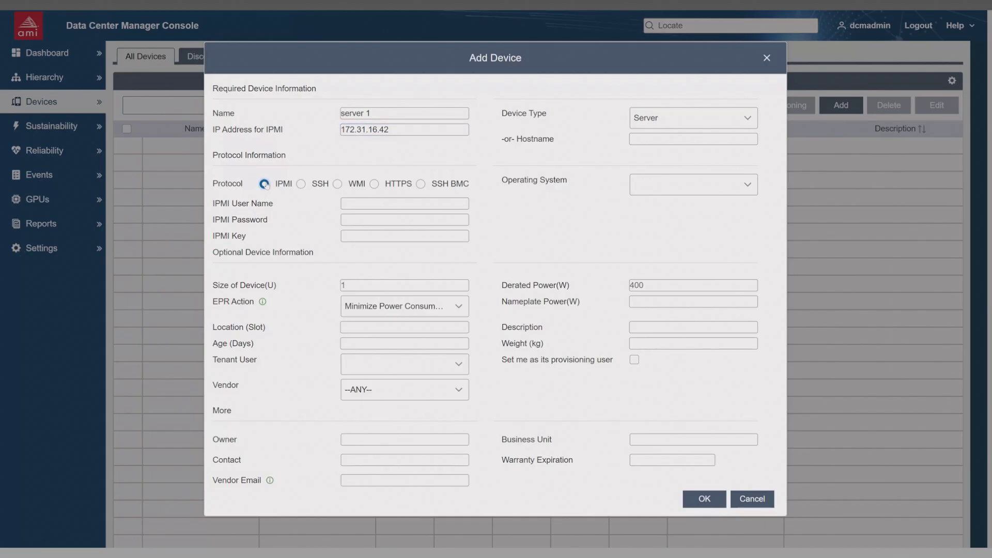
# Step: Enter admin as the server's IPMI user name and fill in the IPMI password
pyautogui.click(357, 203)
pyautogui.write('admin')
pyautogui.press('Tab')
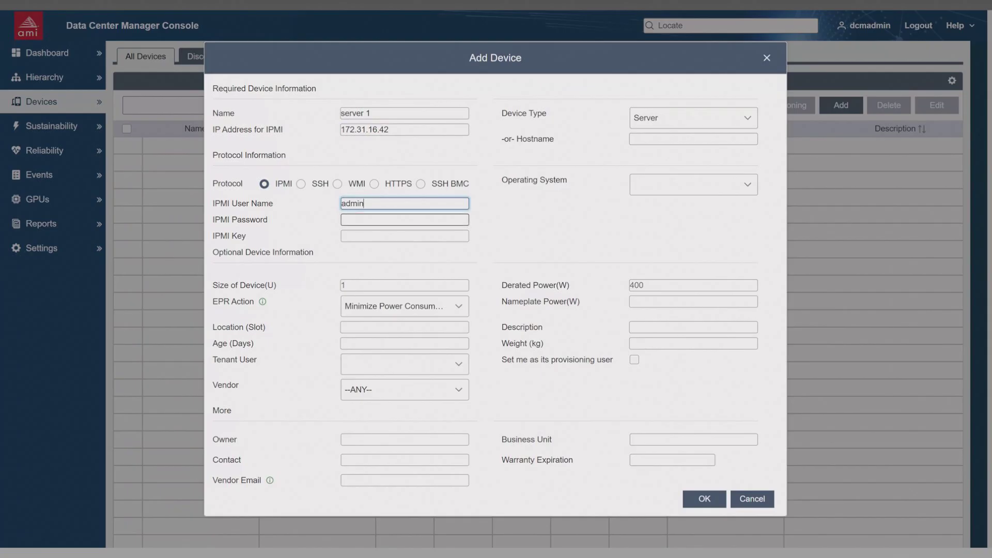
pyautogui.hotkey('ctrl', 'v')
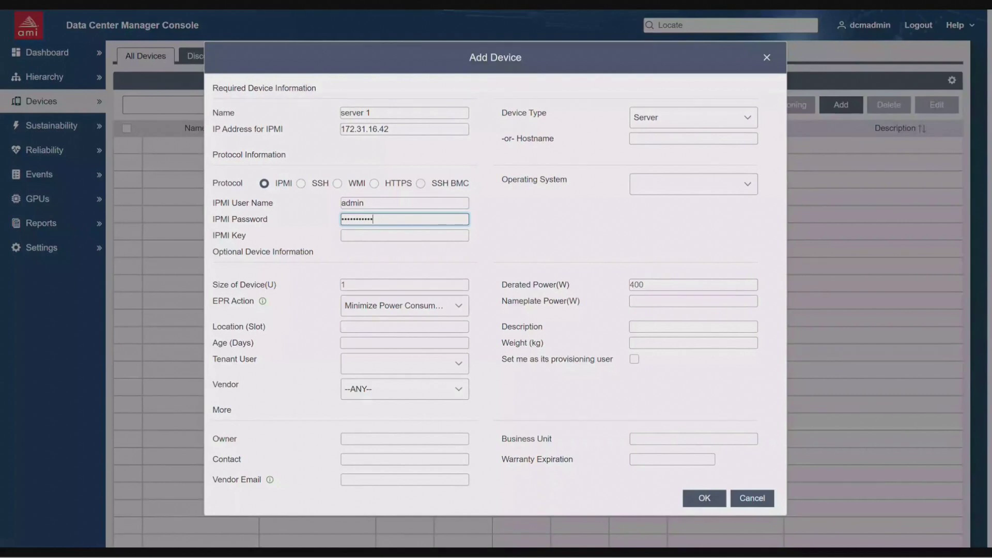
# Step: Set the server's device size to 2 U and its derated power to 500 W
pyautogui.click(404, 285)
pyautogui.press('BackSpace')
pyautogui.write('2')
pyautogui.press('Tab')
pyautogui.press('Tab')
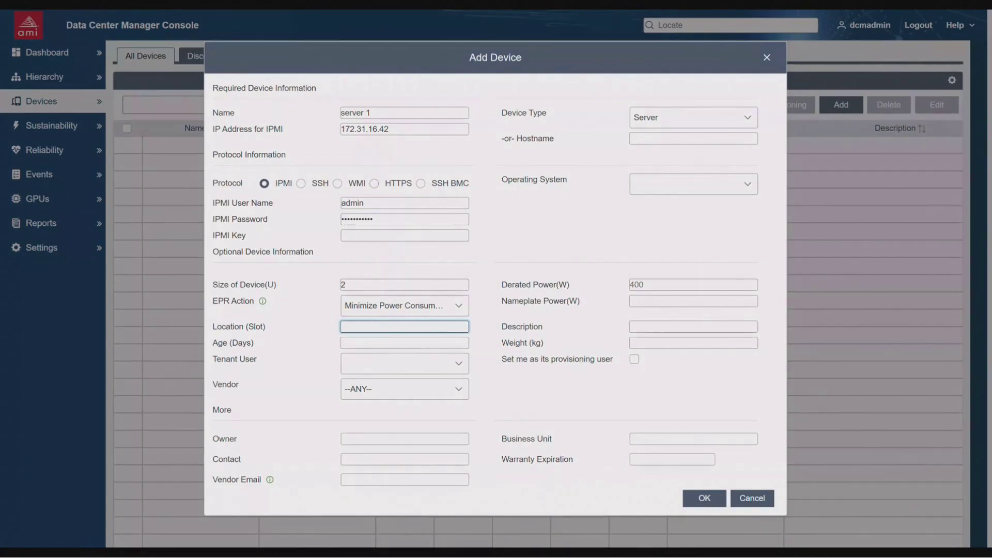
pyautogui.click(641, 285)
pyautogui.write('500')
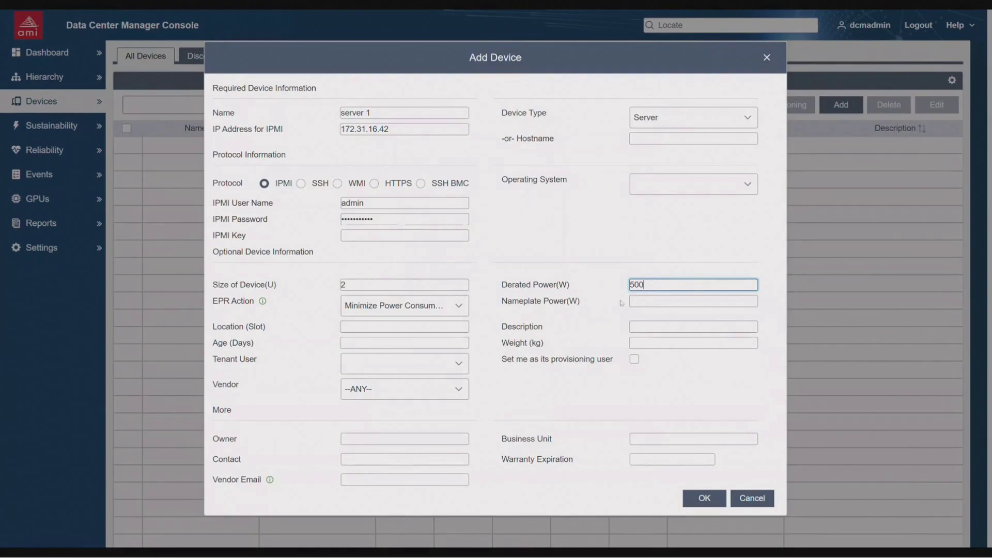
# Step: Enter Administrator as the server's owner and set its age to 30 days
pyautogui.click(416, 438)
pyautogui.write('Ad')
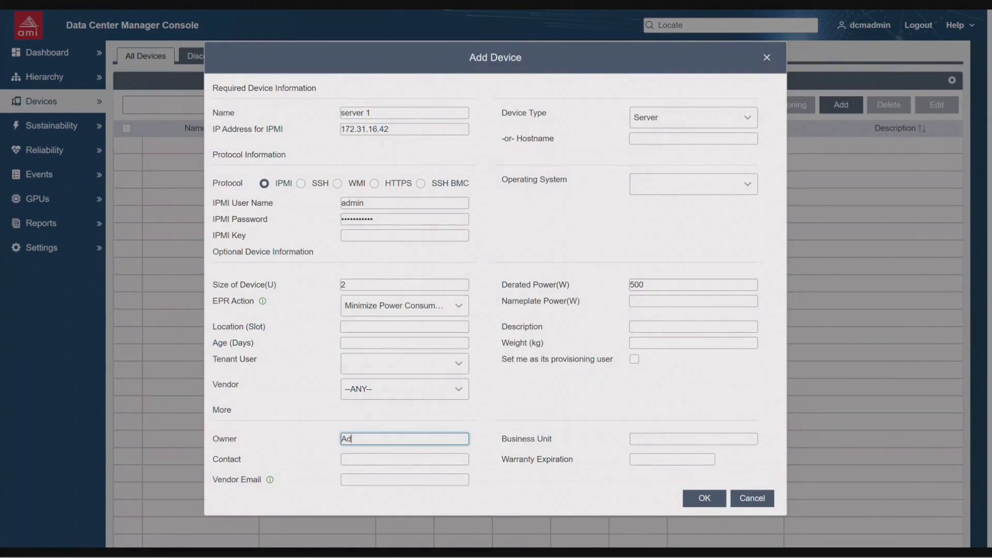
pyautogui.write('ministrator')
pyautogui.click(404, 343)
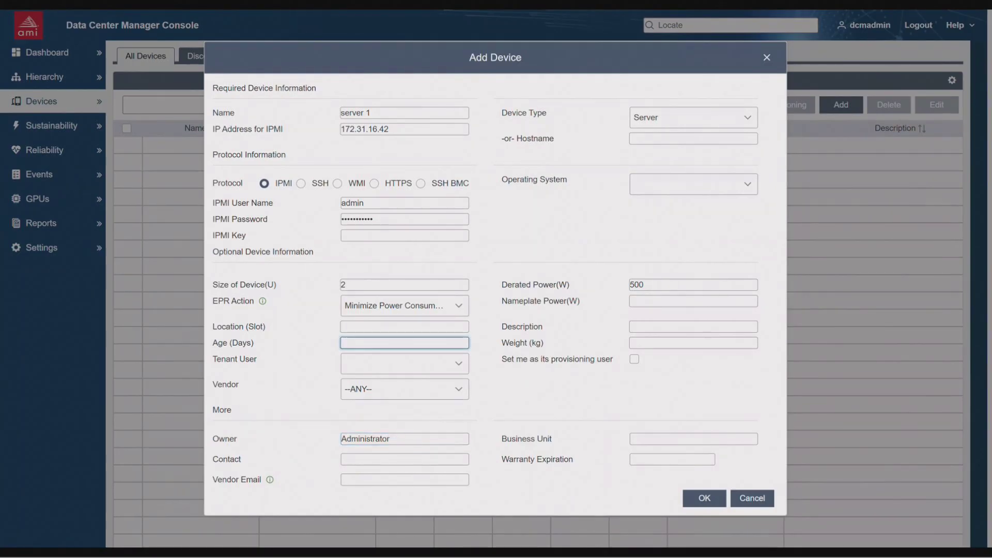
pyautogui.write('30')
# Step: Set the server's weight to 25 kg, describe it as "Test Server", and save the new device
pyautogui.click(693, 344)
pyautogui.write('25')
pyautogui.click(694, 327)
pyautogui.write('T')
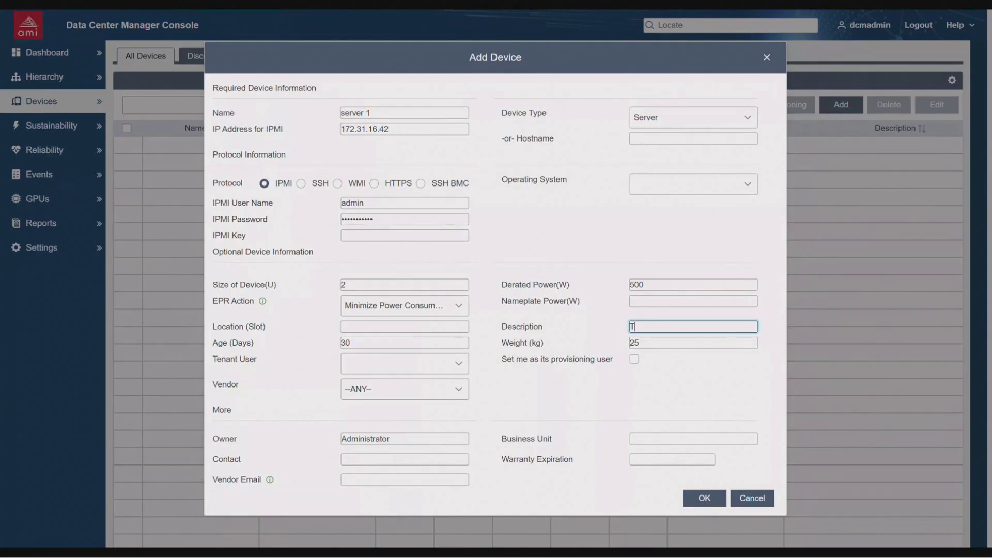
pyautogui.write('est Server')
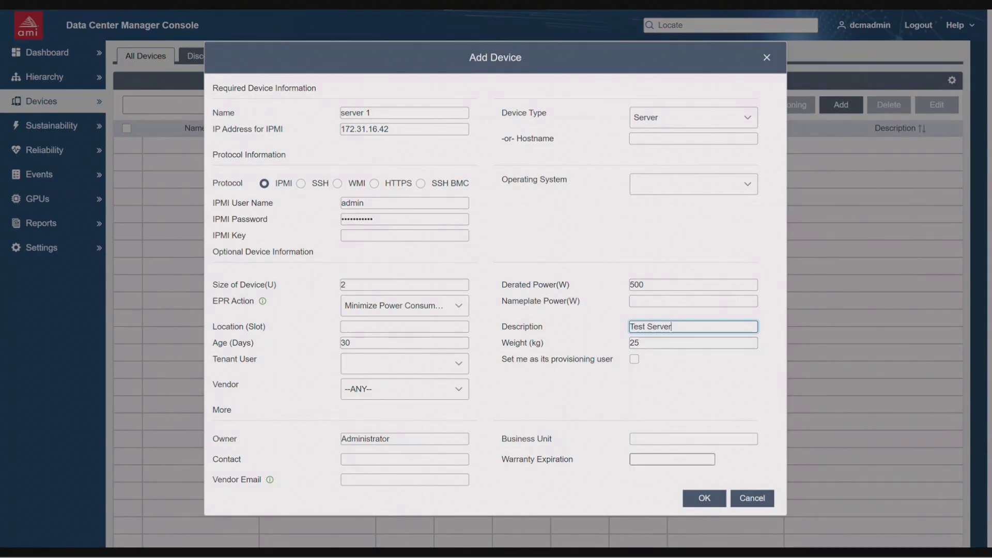
pyautogui.click(700, 499)
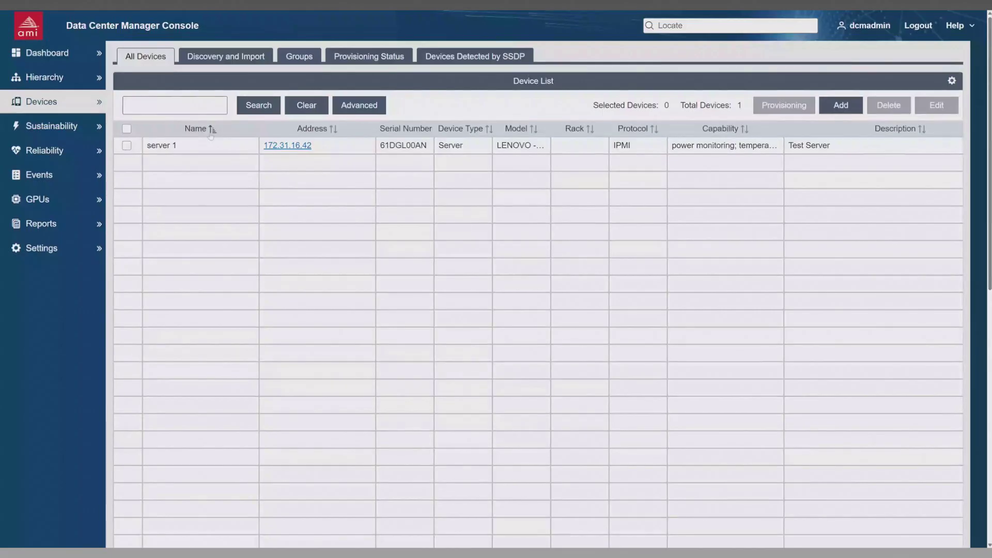
# Step: Start a new data center in the hierarchy named DC1, with description "data center 1" and a total power capacity of 1000000 W
pyautogui.click(78, 82)
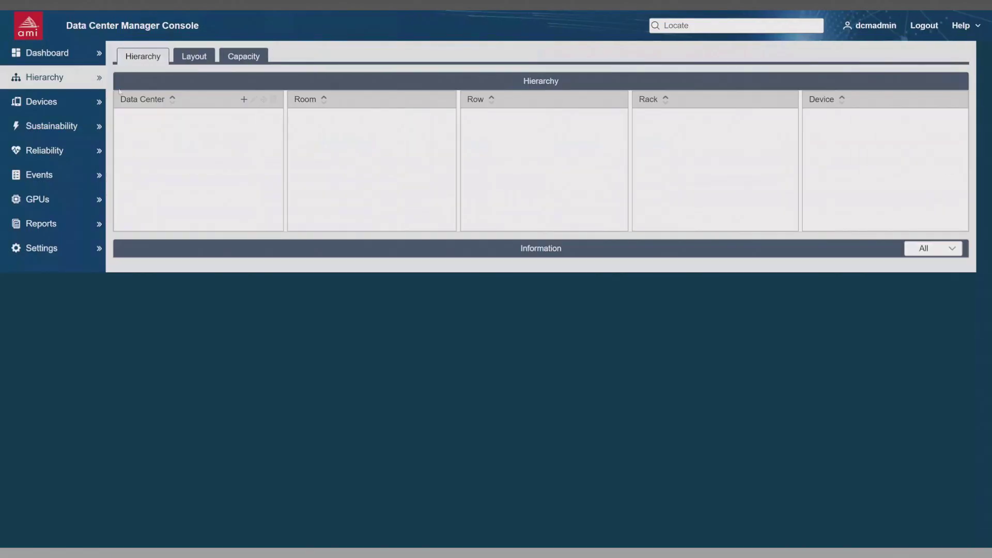
pyautogui.click(244, 99)
pyautogui.write('DC1')
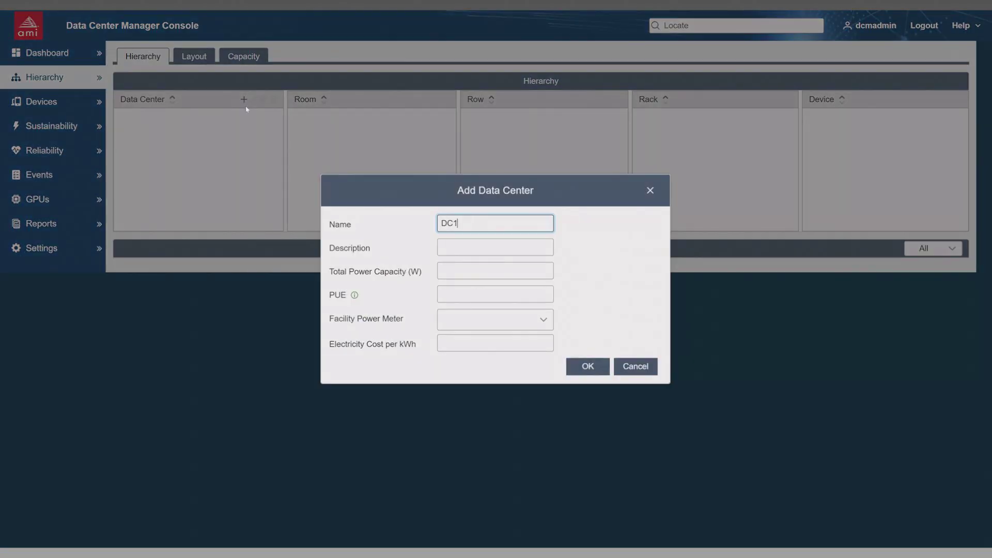
pyautogui.press('Tab')
pyautogui.write('data center 1')
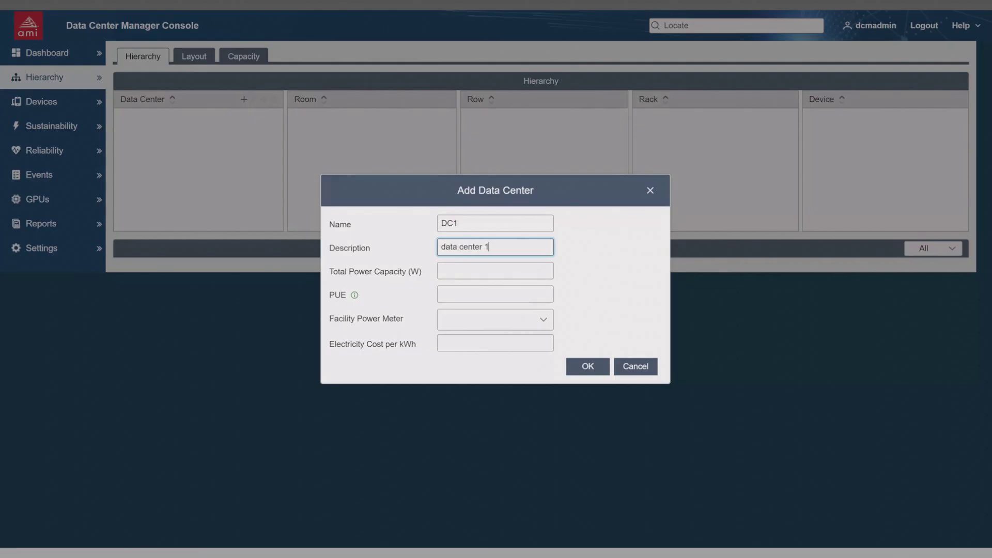
pyautogui.press('Tab')
pyautogui.write('1')
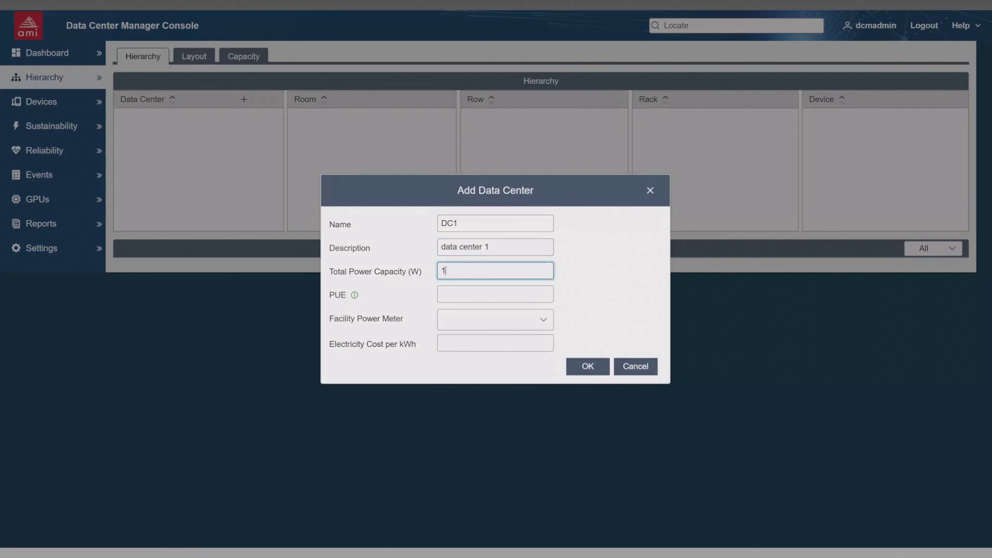
pyautogui.write('000000')
# Step: Set the data center's PUE to 1.6 and electricity cost per kWh to 0.80, and save it
pyautogui.press('Tab')
pyautogui.write('1.6')
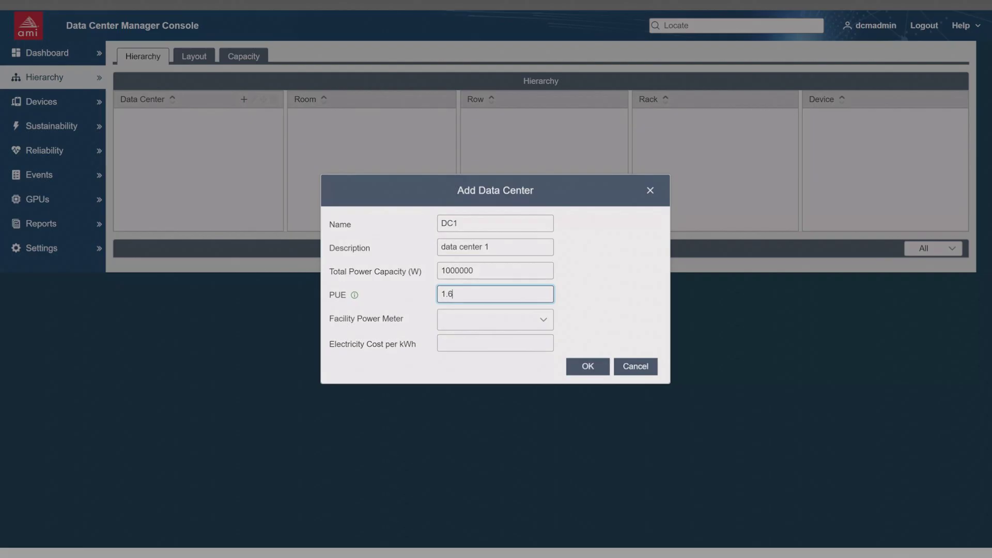
pyautogui.press('Tab')
pyautogui.press('Tab')
pyautogui.write('0')
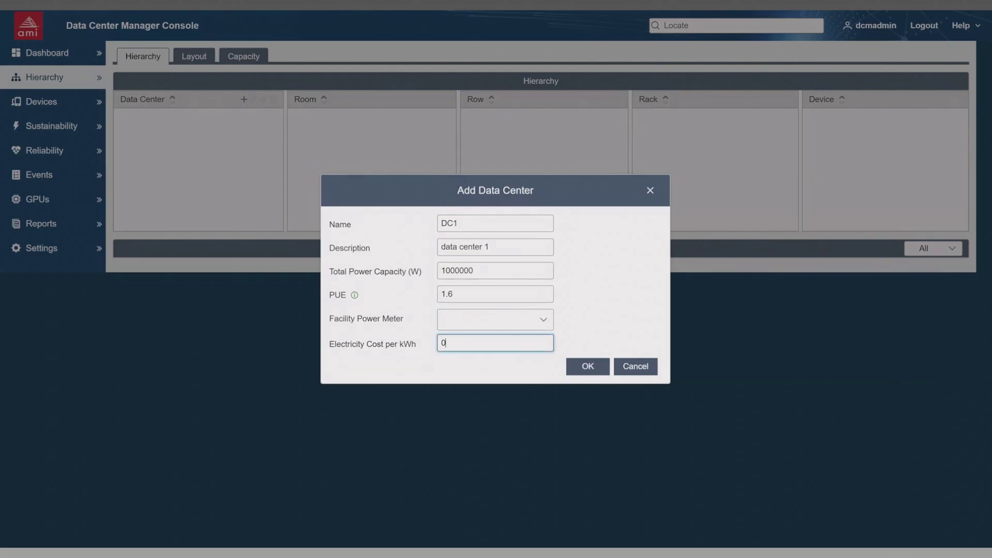
pyautogui.write('.80')
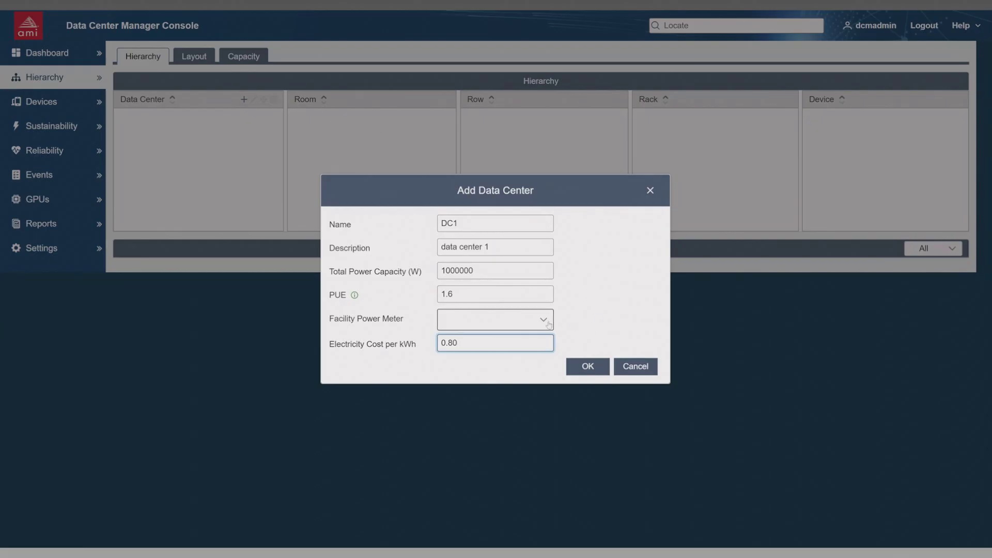
pyautogui.click(588, 366)
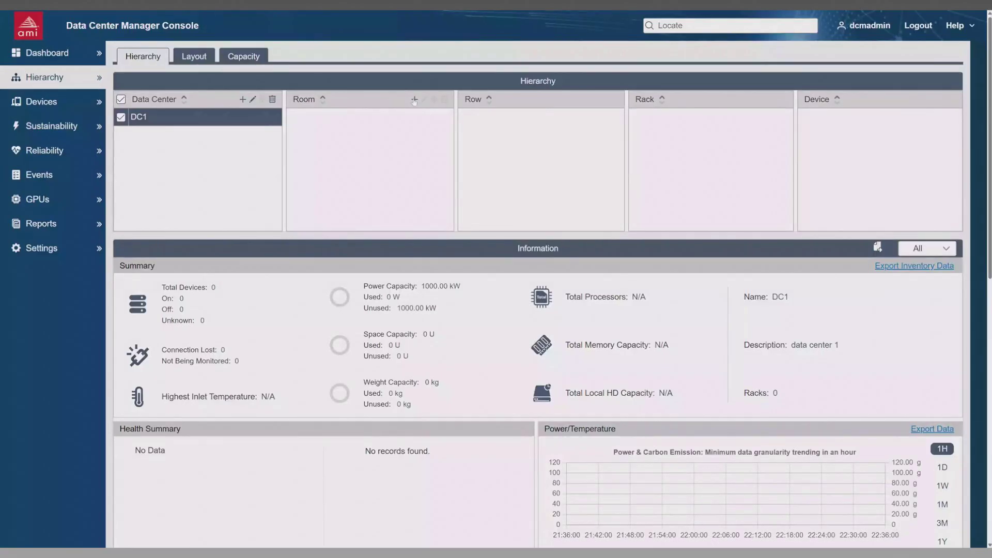
# Step: Add a room named "Room 1" to DC1 with a total power capacity of 100000 W
pyautogui.click(414, 99)
pyautogui.write('Room 1')
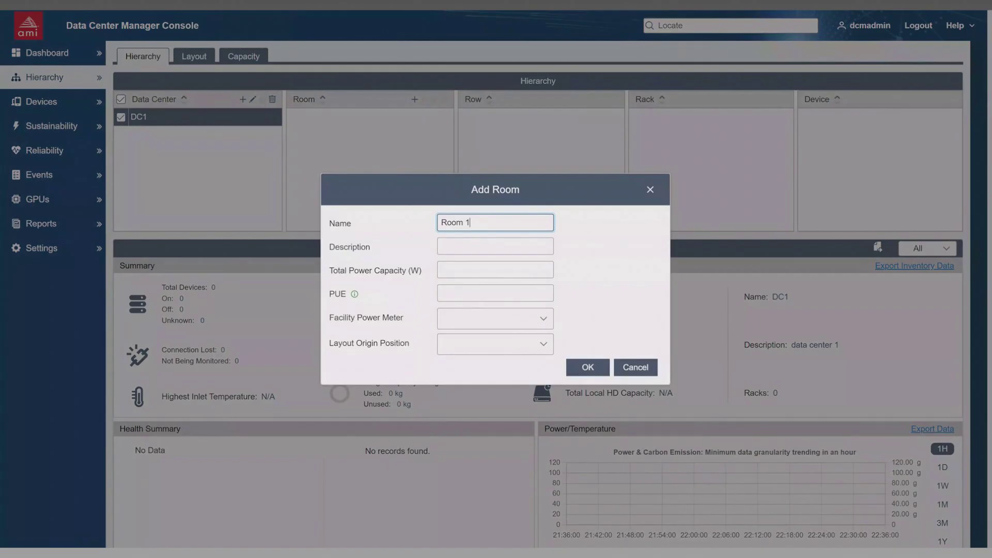
pyautogui.click(495, 270)
pyautogui.write('100000')
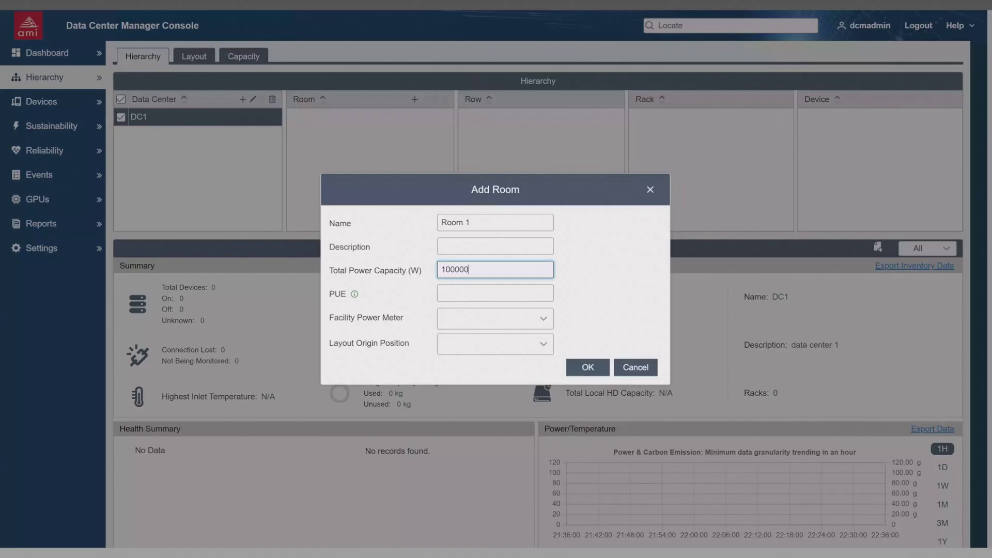
pyautogui.click(586, 368)
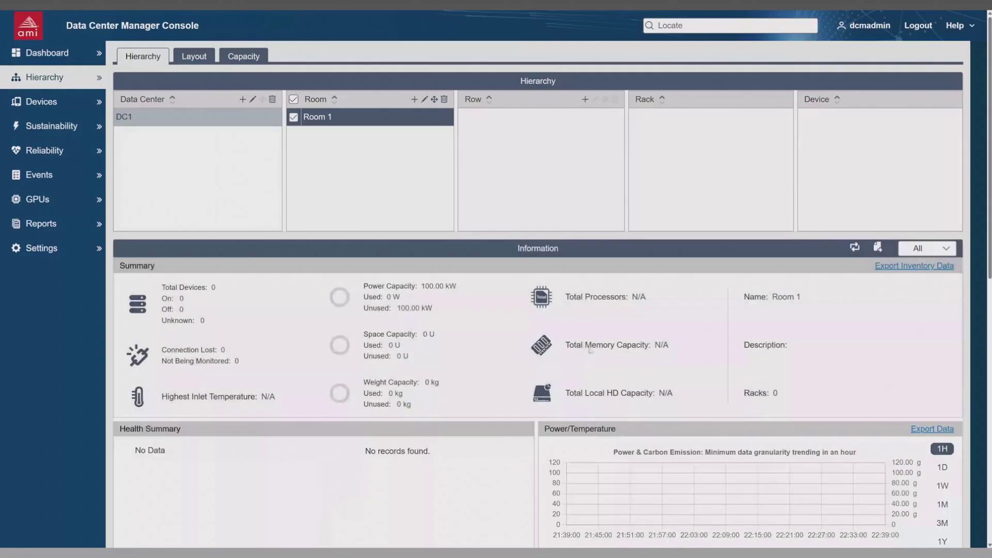
# Step: Add a row named "Row 1" to Room 1 with a total power capacity of 50000 W
pyautogui.click(585, 100)
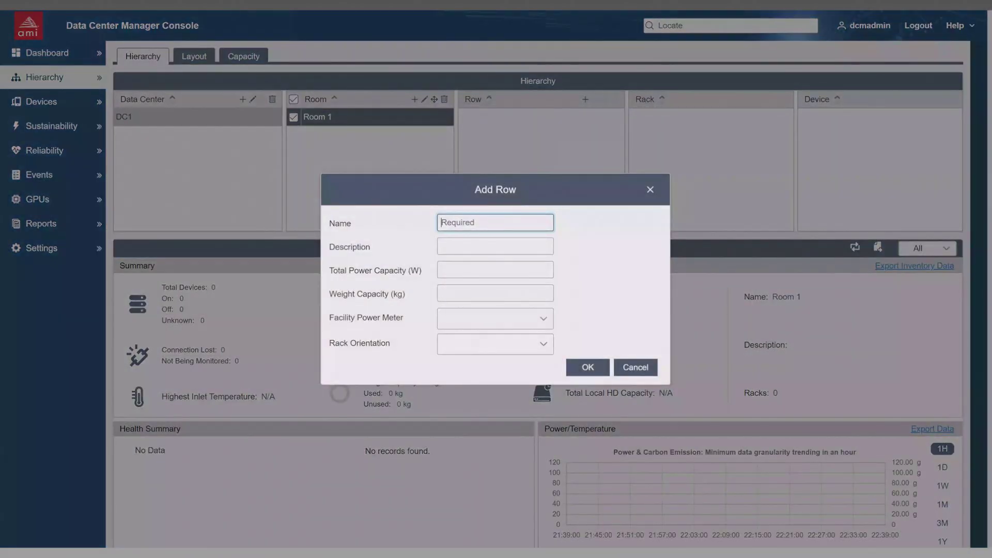
pyautogui.write('Row 1')
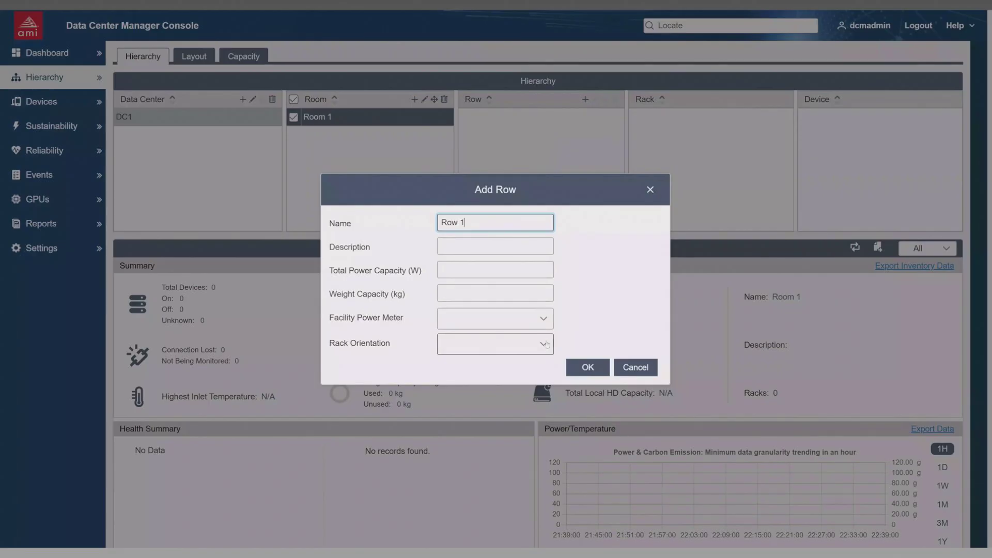
pyautogui.click(481, 270)
pyautogui.write('50000')
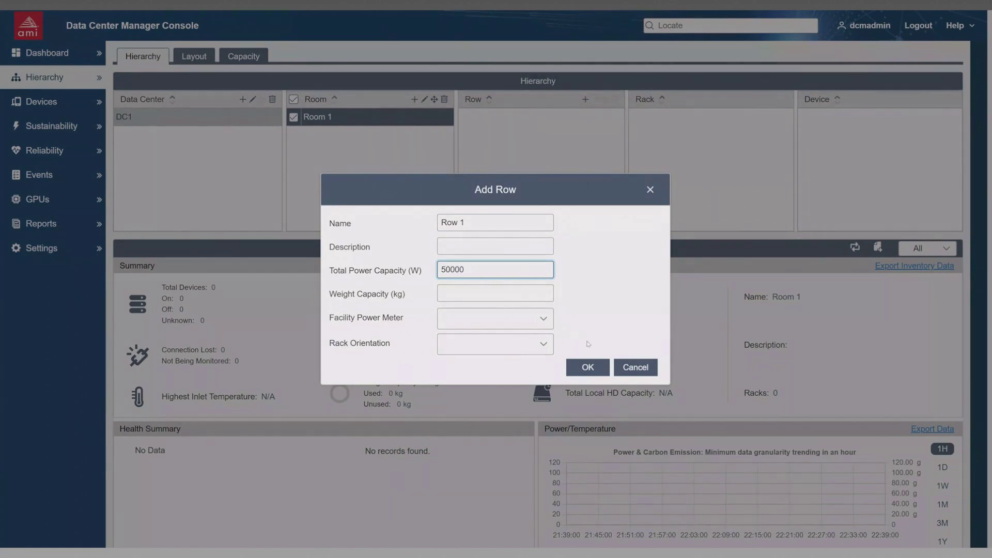
pyautogui.click(596, 368)
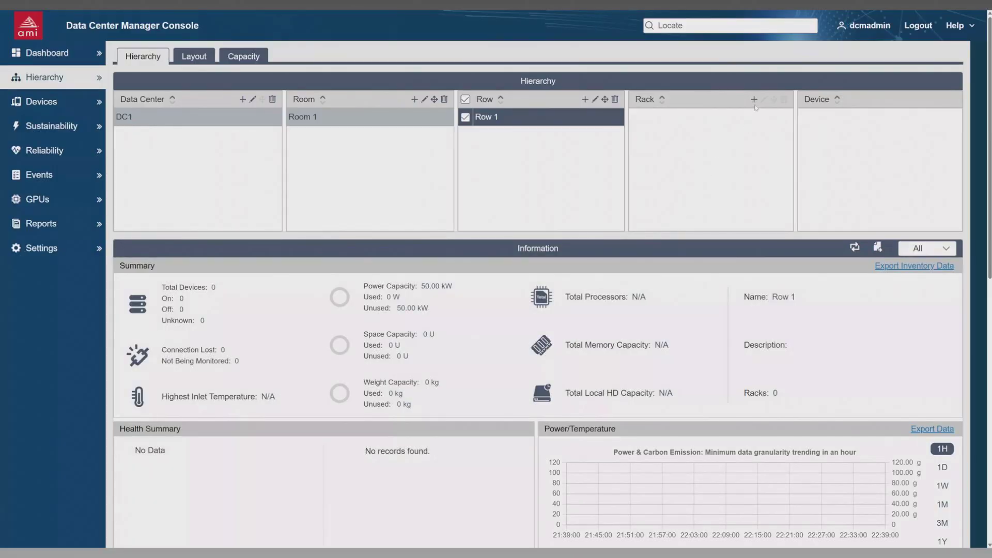
# Step: Add a rack named "Rack 1" to Row 1
pyautogui.click(754, 100)
pyautogui.click(517, 159)
pyautogui.write('Rack 1')
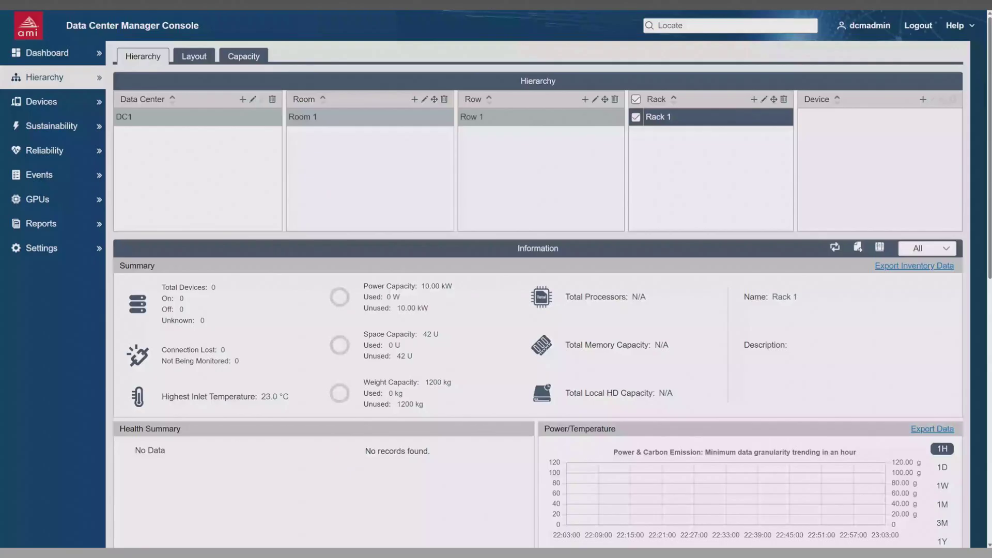
# Step: Add the existing device "server 1" from the devices not in the hierarchy to Rack 1
pyautogui.click(924, 99)
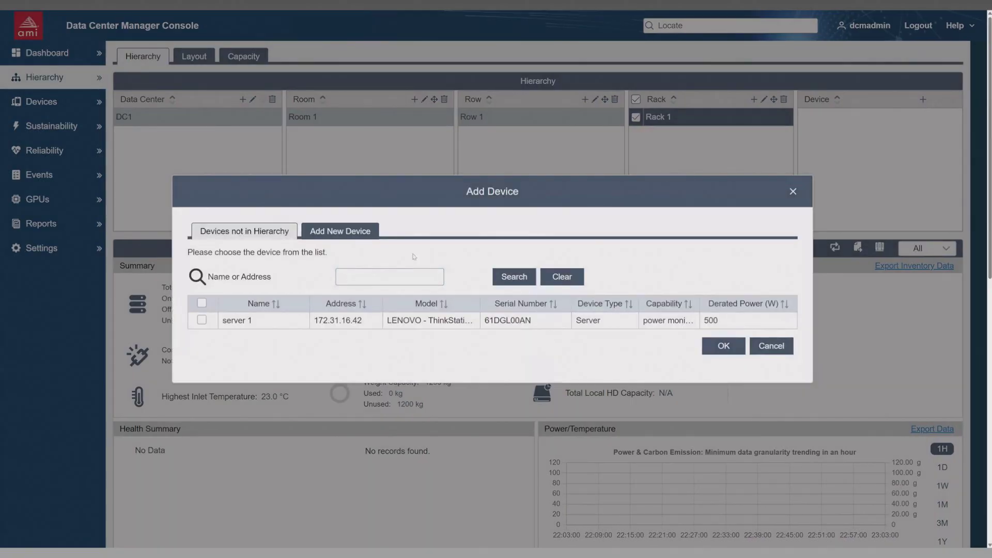
pyautogui.click(202, 320)
pyautogui.click(726, 349)
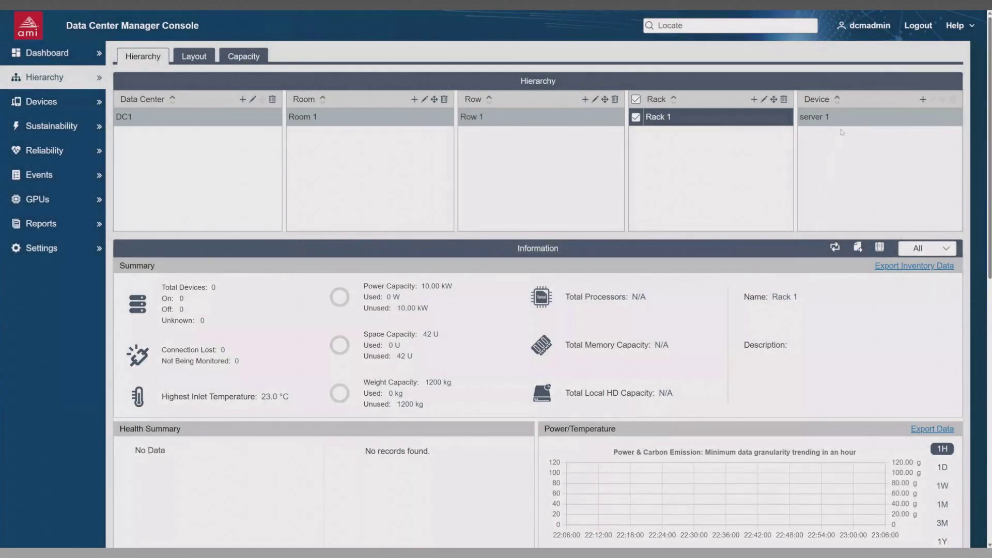
# Step: Examine server 1's summary, inventory, health status, fault history, sensors, power and temperature trends, and event statistics
pyautogui.click(850, 121)
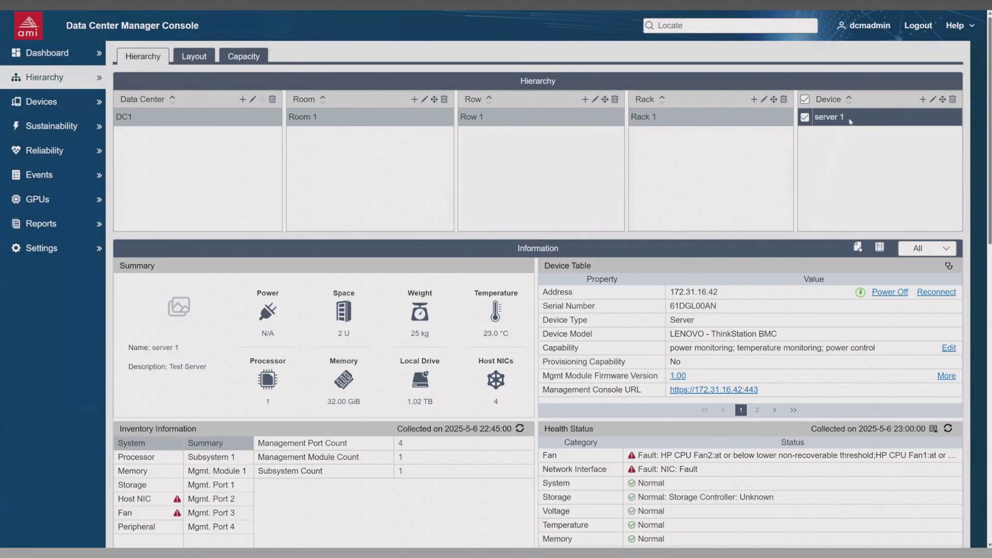
pyautogui.moveTo(991, 131); pyautogui.dragTo(990, 180)
pyautogui.scroll(-3, 537, 279)
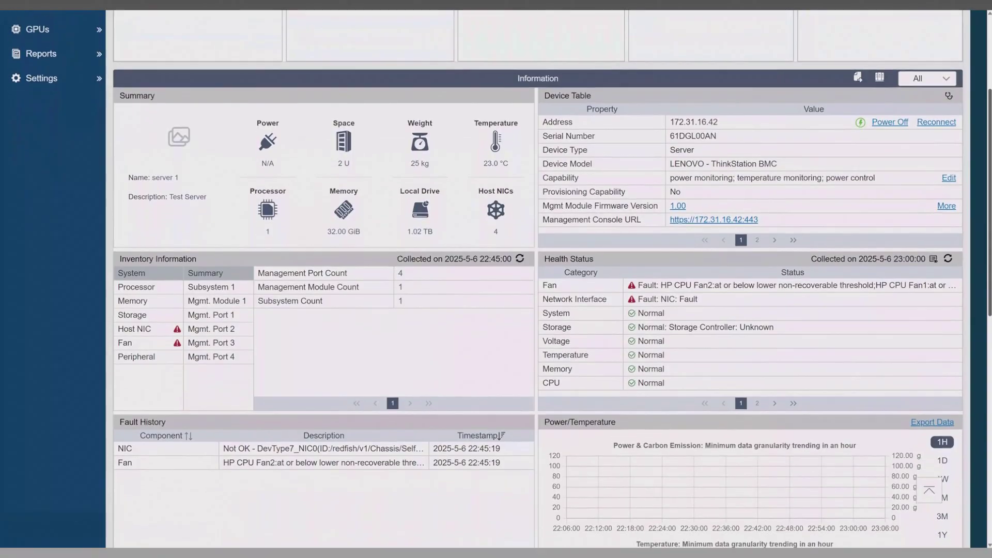
pyautogui.scroll(-4, 538, 279)
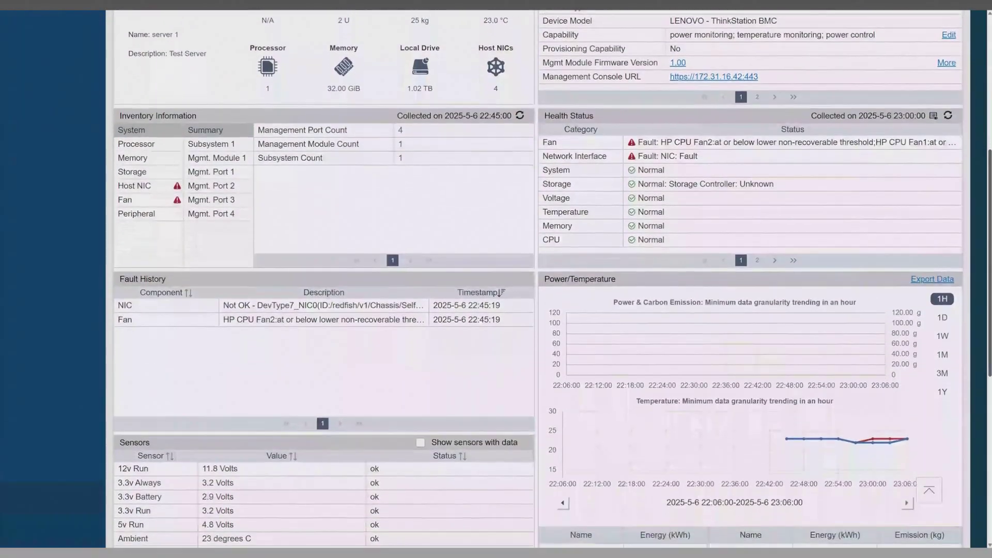
pyautogui.scroll(-2, 537, 279)
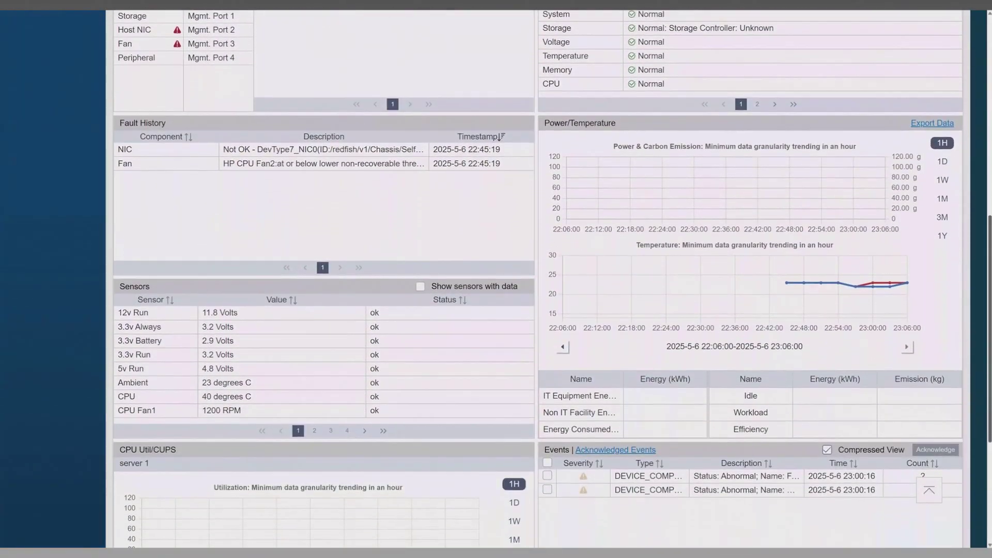
pyautogui.scroll(-3, 538, 279)
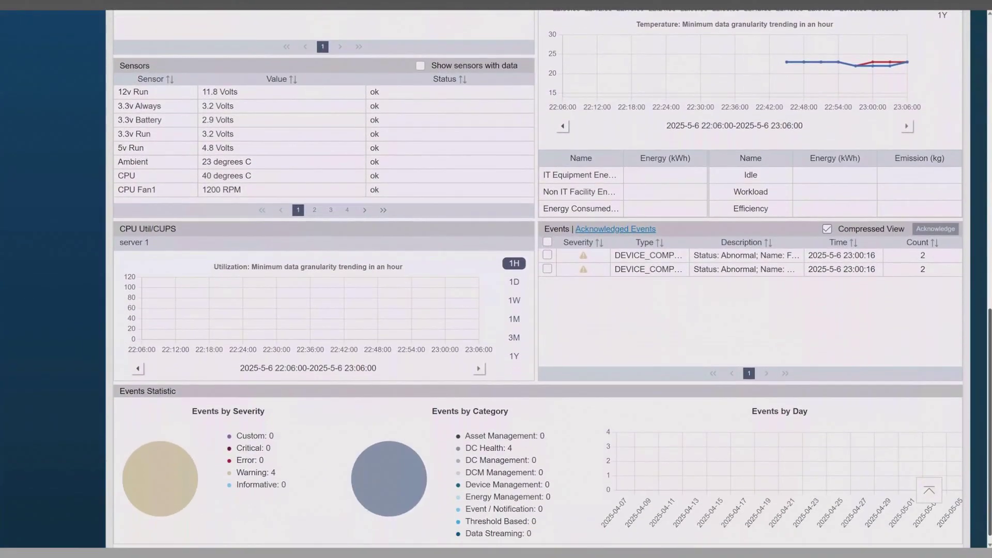
pyautogui.scroll(12, 538, 279)
pyautogui.scroll(2, 538, 279)
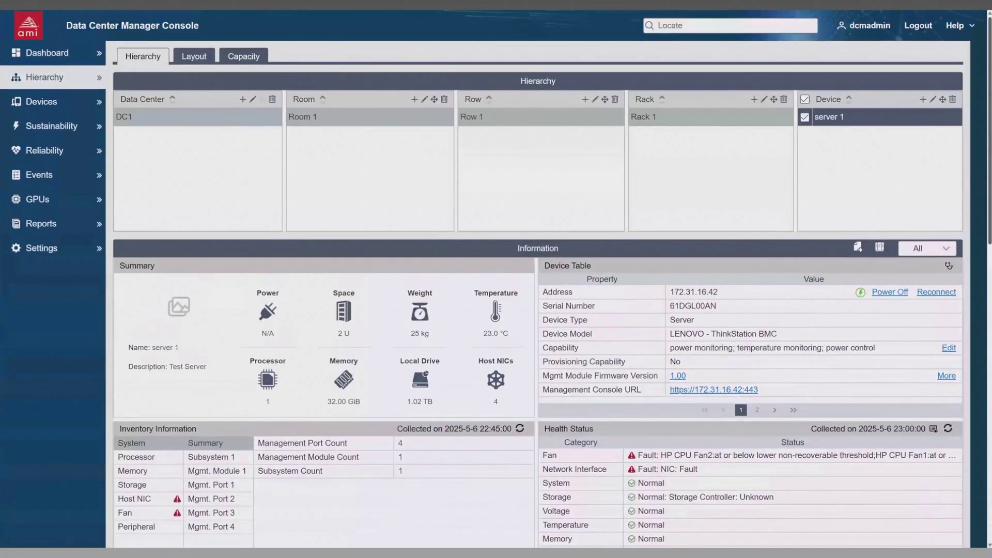
# Step: Review the protocol, address range and credential settings for a new device discovery task, and close it without creating one
pyautogui.click(51, 104)
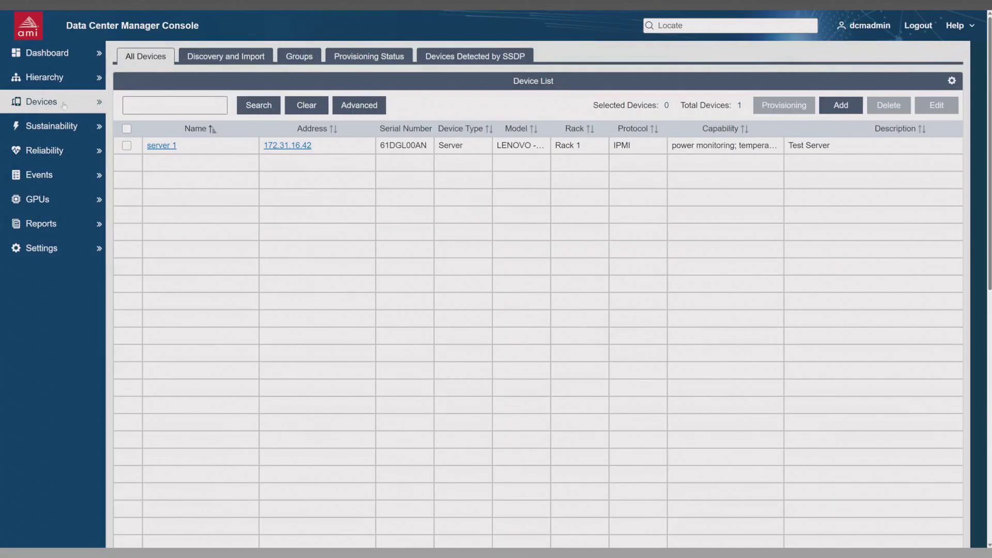
pyautogui.click(219, 62)
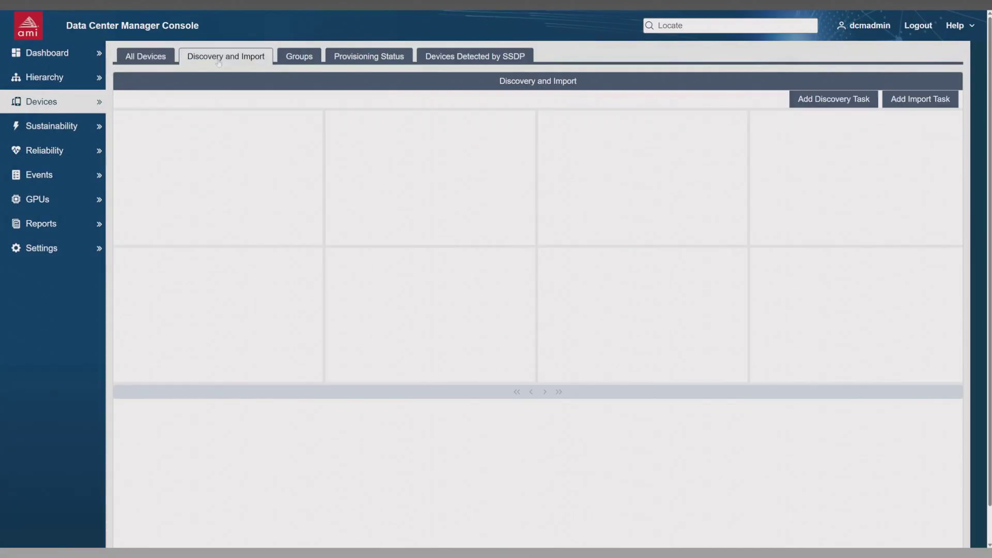
pyautogui.click(837, 106)
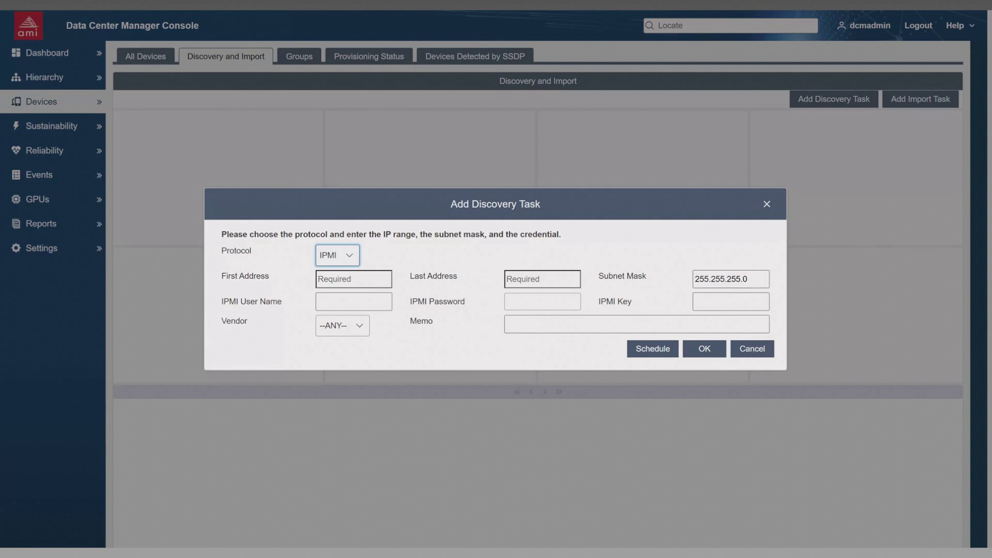
pyautogui.click(749, 349)
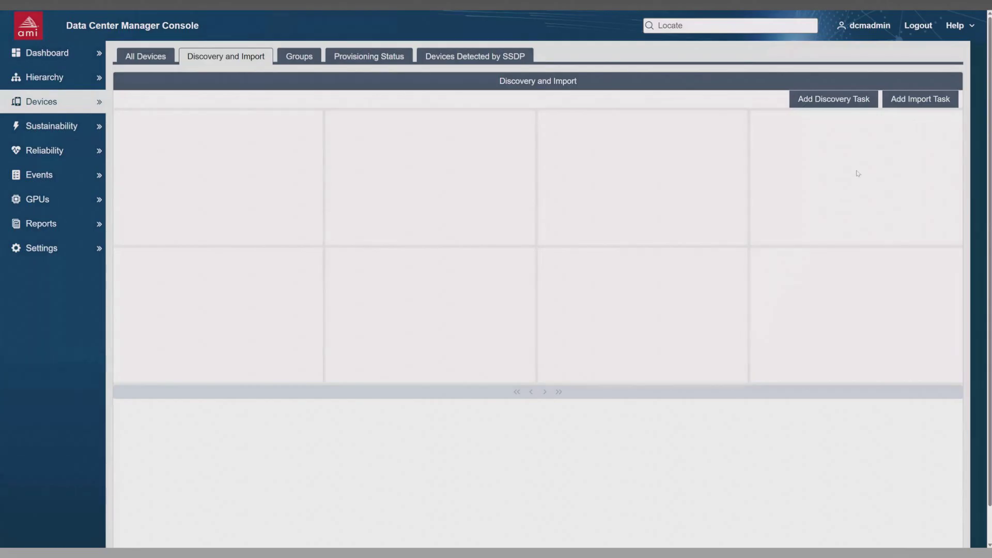
# Step: Review the options for a new device import task without creating one, and show the devices detected by SSDP
pyautogui.click(918, 102)
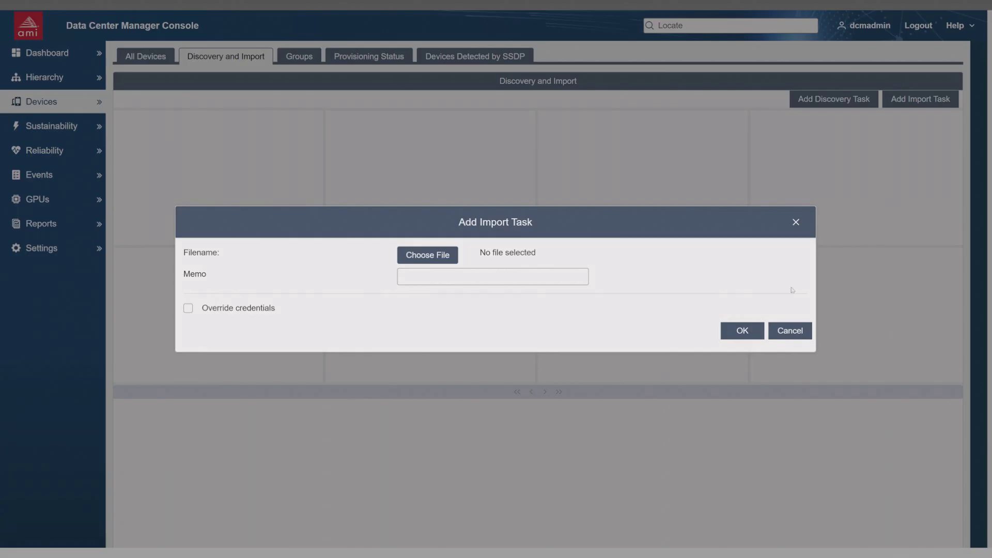
pyautogui.click(787, 332)
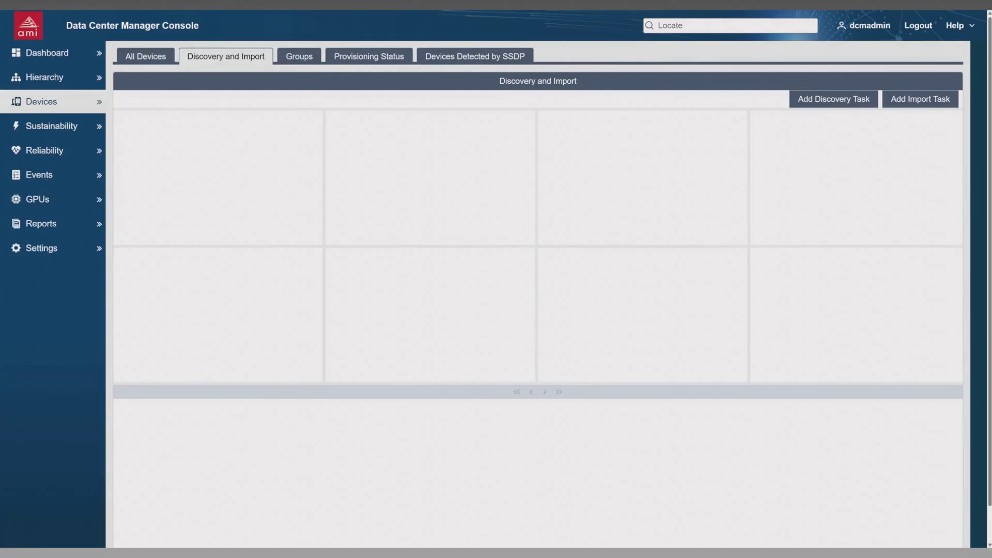
pyautogui.click(488, 58)
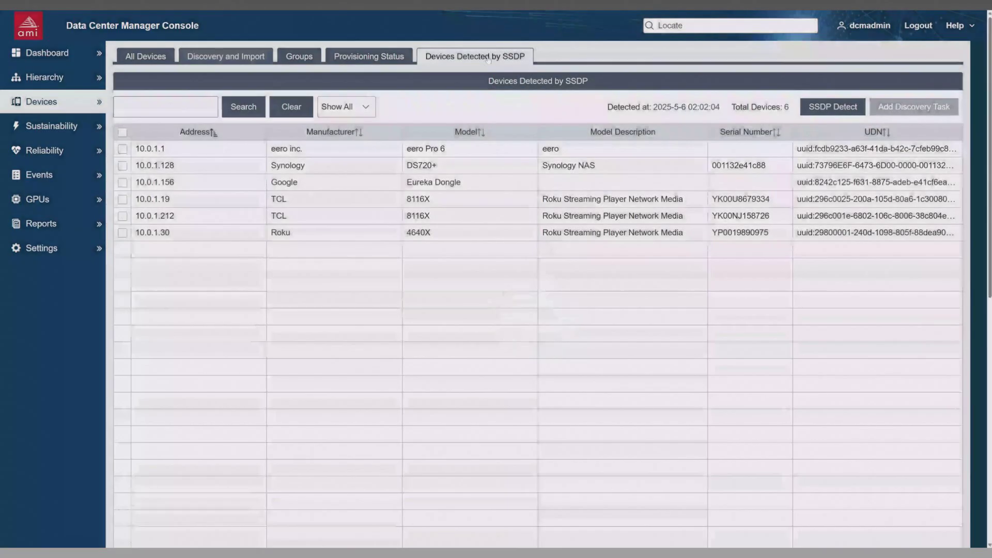